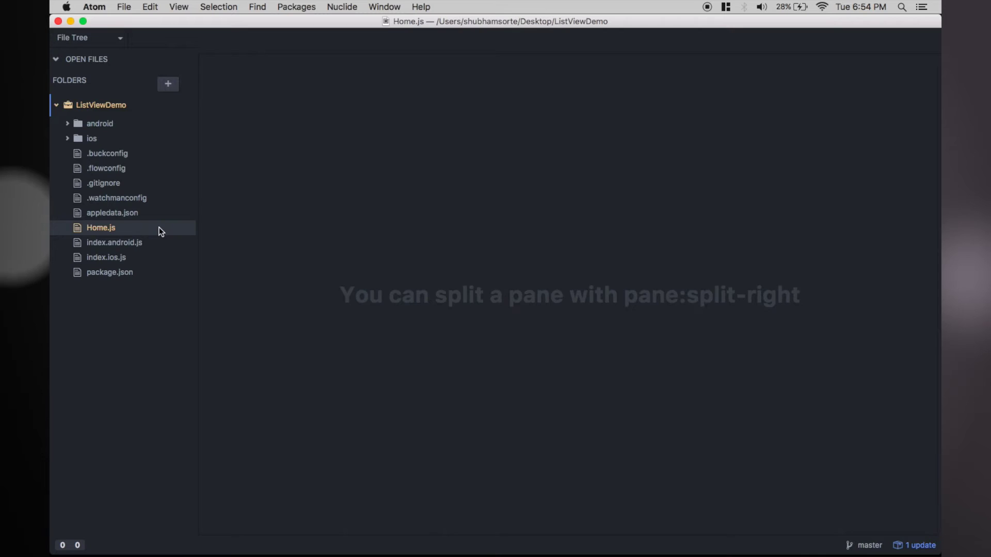
- Open Home.js from the ListViewDemo file tree in Atom
{"action": "left_click", "coordinate": [158, 227]}
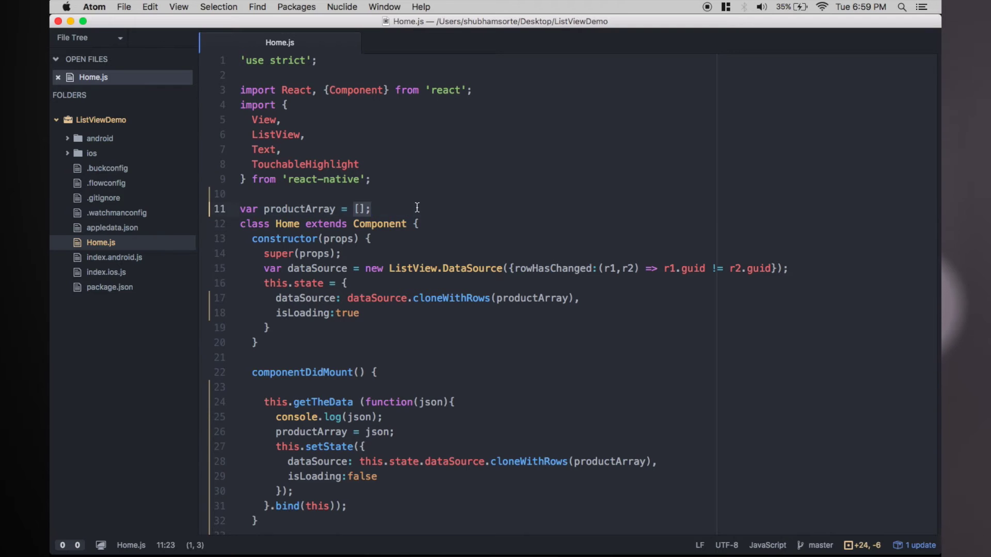
- Highlight the empty productArray, the dataSource line, isLoading's true value and componentDidMount in Home.js
{"action": "triple_click", "coordinate": [417, 207]}
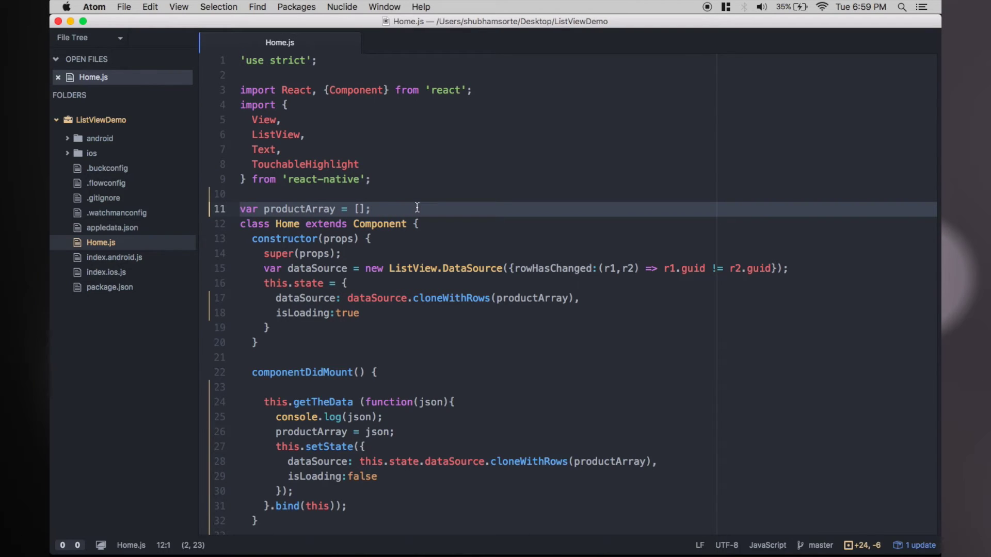
{"action": "scroll", "coordinate": [416, 207], "scroll_direction": "down", "scroll_amount": 2}
{"action": "scroll", "coordinate": [416, 232], "scroll_direction": "down", "scroll_amount": 2}
{"action": "triple_click", "coordinate": [415, 244]}
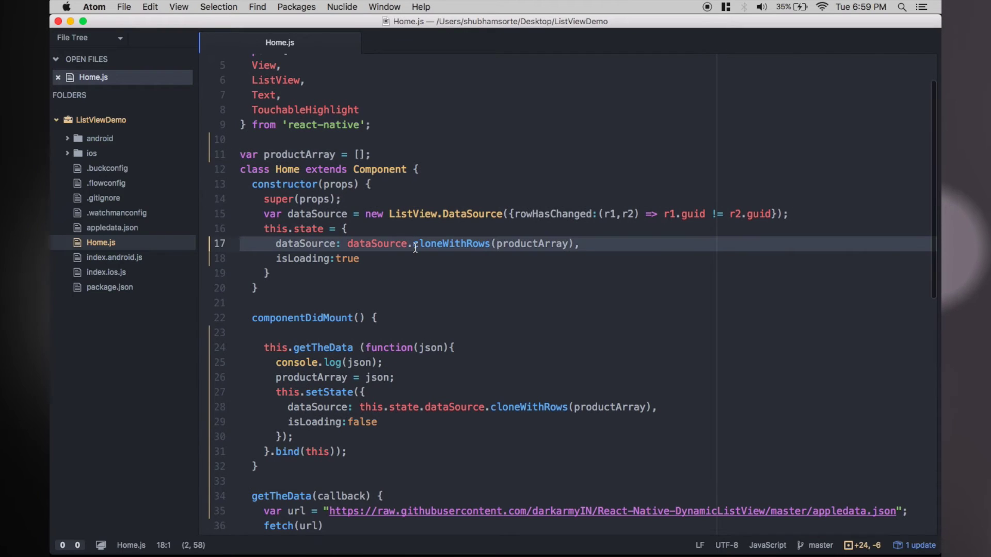
{"action": "double_click", "coordinate": [369, 258]}
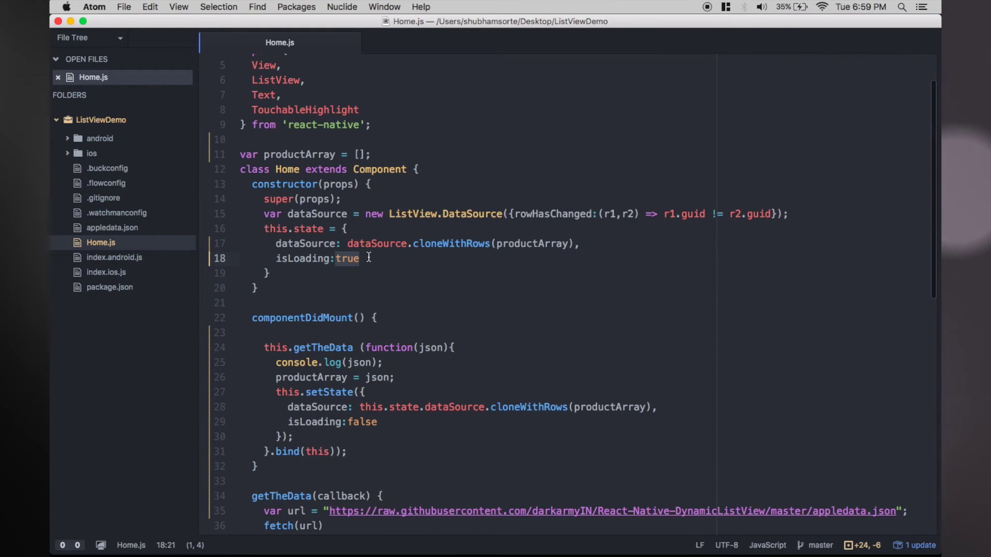
{"action": "left_click", "coordinate": [368, 258]}
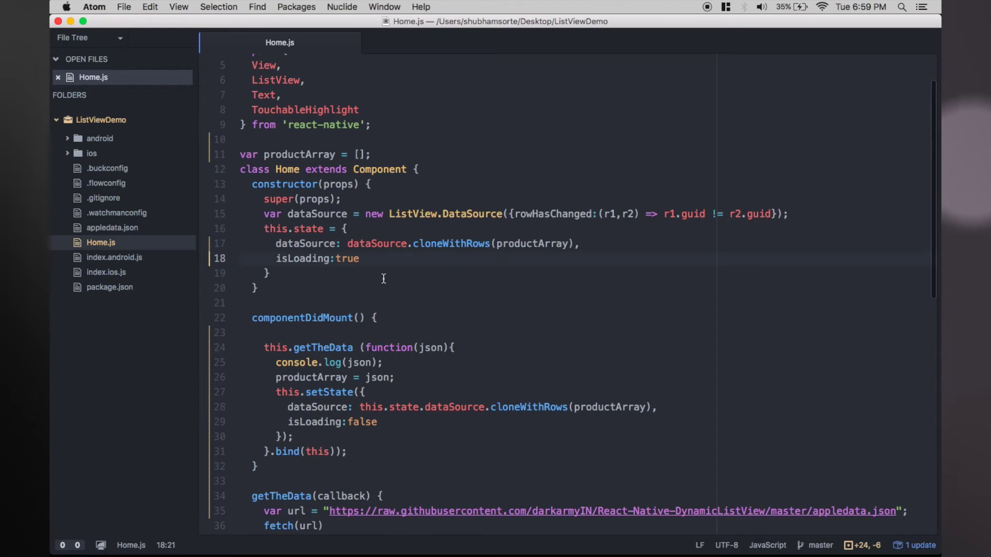
{"action": "scroll", "coordinate": [383, 279], "scroll_direction": "down", "scroll_amount": 3}
{"action": "double_click", "coordinate": [331, 271]}
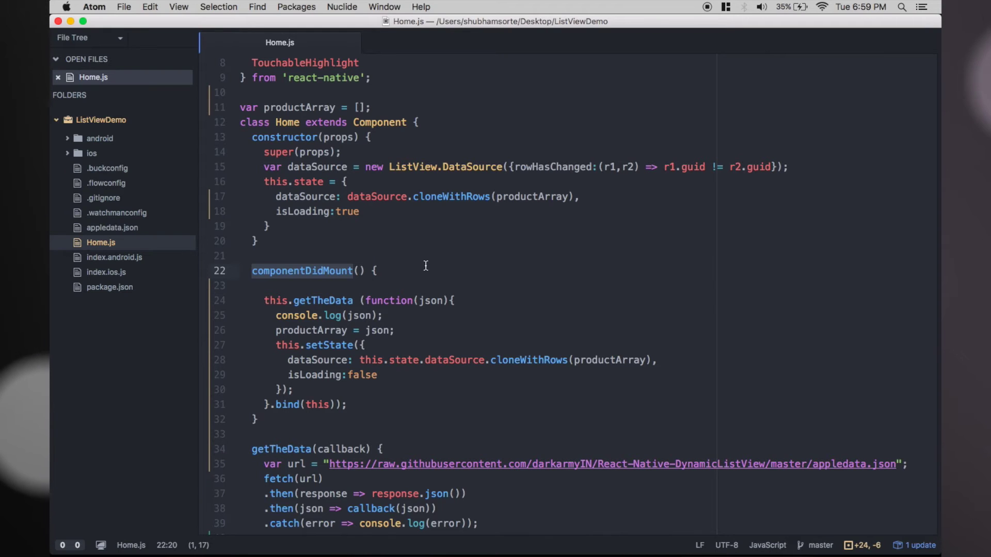
{"action": "scroll", "coordinate": [271, 288], "scroll_direction": "down", "scroll_amount": 1}
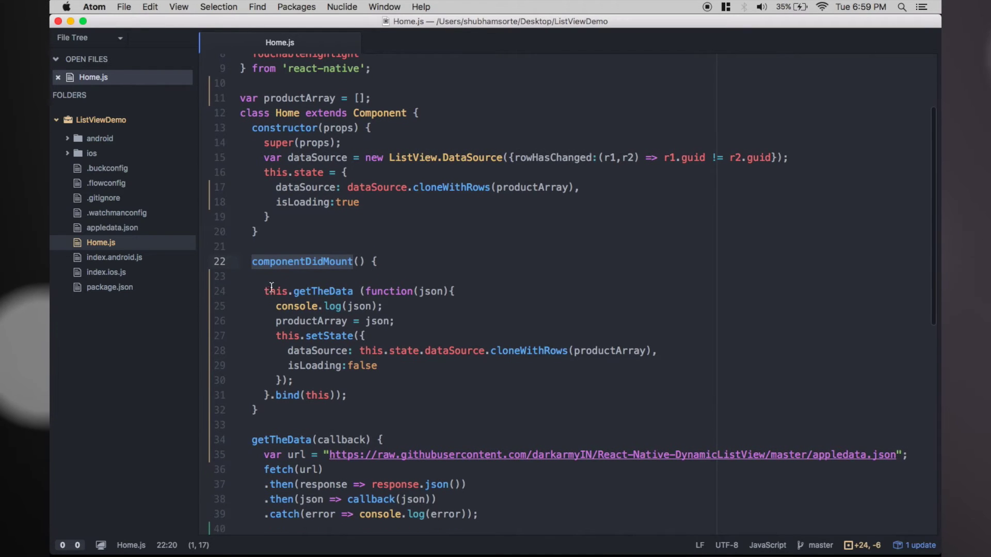
{"action": "left_click_drag", "start_coordinate": [264, 291], "coordinate": [355, 292]}
{"action": "scroll", "coordinate": [402, 294], "scroll_direction": "down", "scroll_amount": 3}
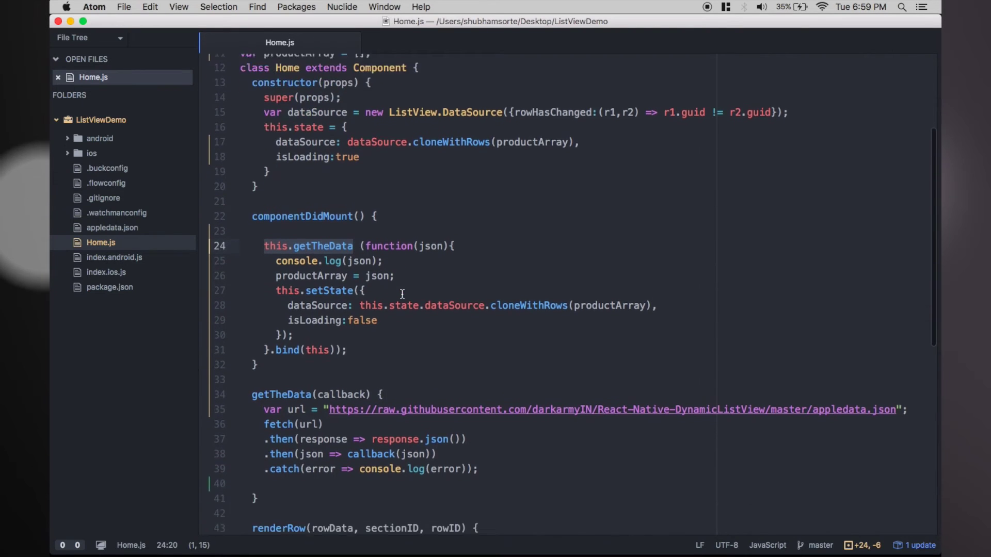
{"action": "scroll", "coordinate": [402, 295], "scroll_direction": "down", "scroll_amount": 3}
{"action": "scroll", "coordinate": [348, 298], "scroll_direction": "down", "scroll_amount": 3}
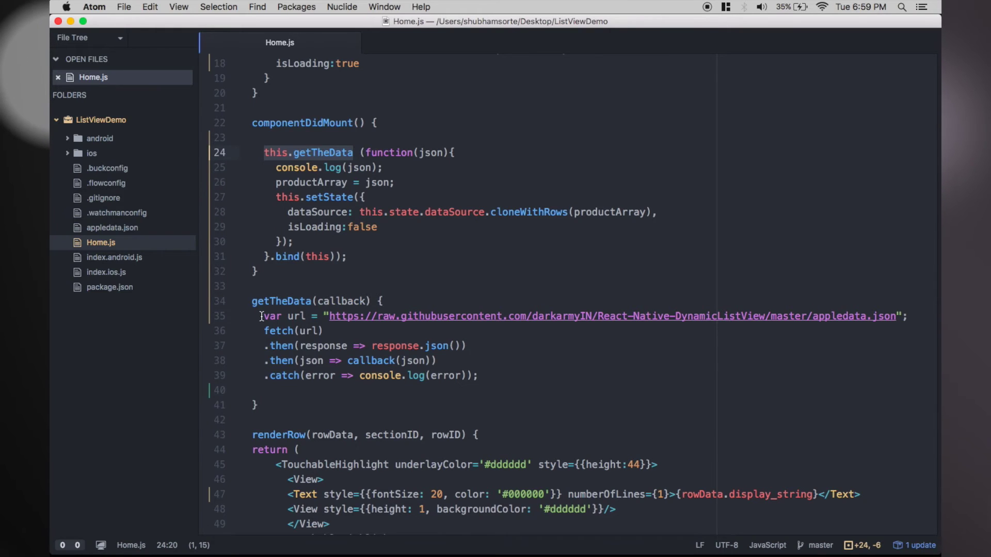
{"action": "mouse_move", "coordinate": [261, 316]}
{"action": "left_mouse_down"}
{"action": "mouse_move", "coordinate": [403, 376]}
{"action": "mouse_move", "coordinate": [478, 375]}
{"action": "left_mouse_up"}
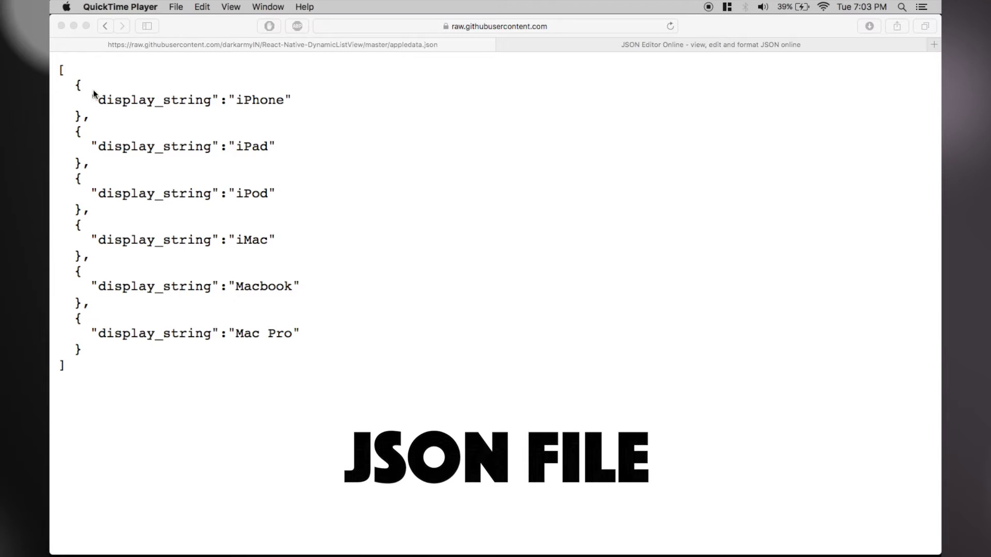
- Select the entire appledata.json product array on the raw page in Safari
{"action": "left_click", "coordinate": [100, 96]}
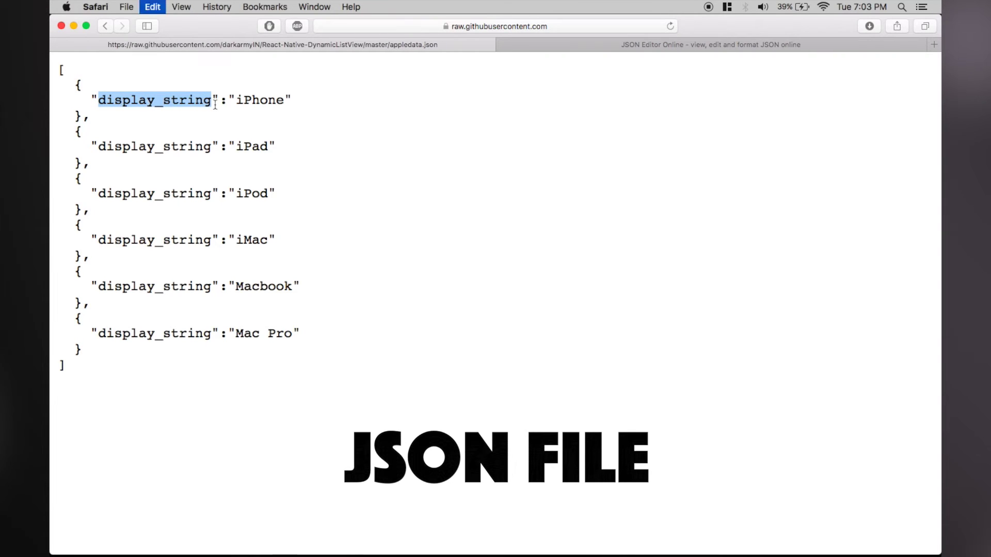
{"action": "left_click", "coordinate": [224, 132]}
{"action": "mouse_move", "coordinate": [150, 381]}
{"action": "left_mouse_down"}
{"action": "mouse_move", "coordinate": [50, 160]}
{"action": "mouse_move", "coordinate": [51, 60]}
{"action": "left_mouse_up"}
{"action": "key", "text": "super+c"}
- Paste the product JSON into JSON Editor Online, convert it to a tree and collapse it
{"action": "left_click", "coordinate": [579, 45]}
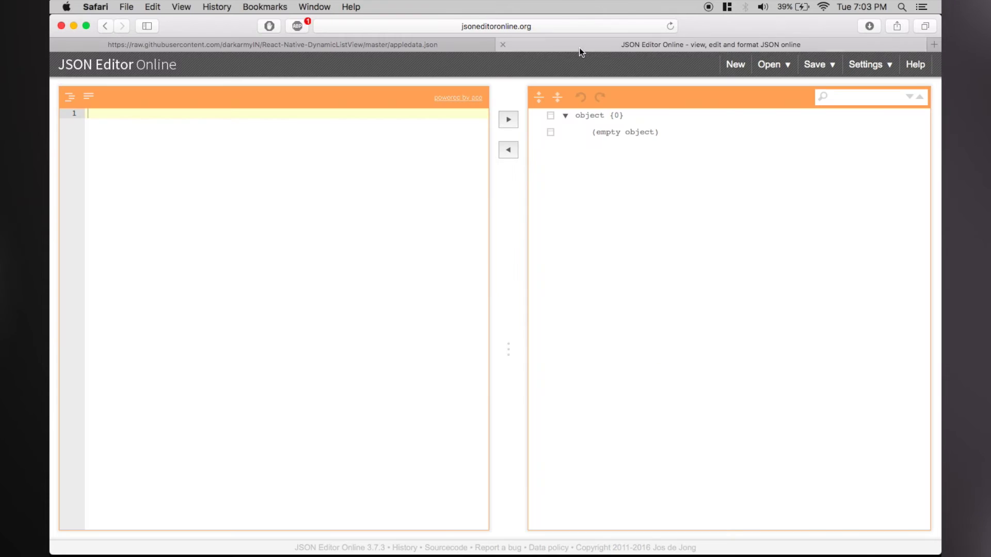
{"action": "key", "text": "super+v"}
{"action": "left_click", "coordinate": [508, 120]}
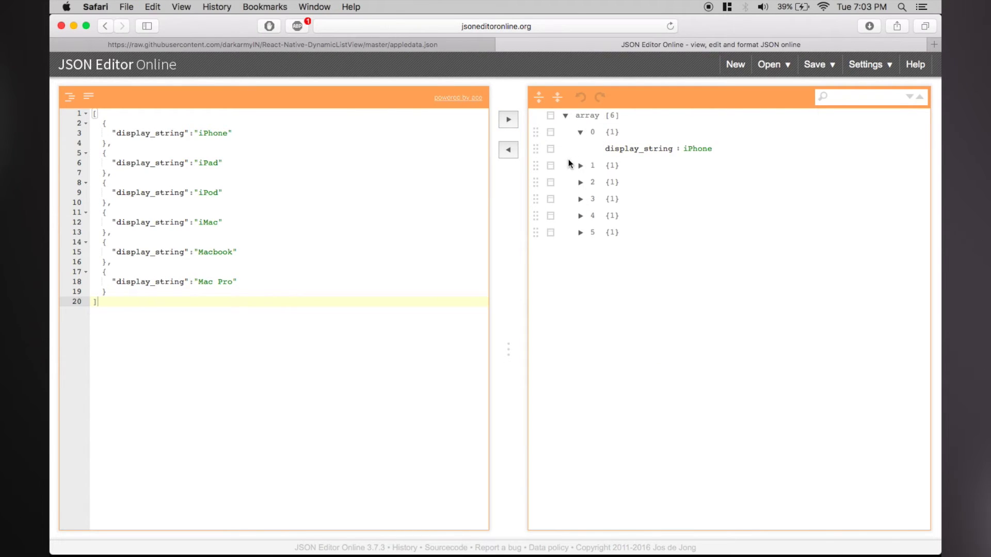
{"action": "left_click", "coordinate": [558, 97]}
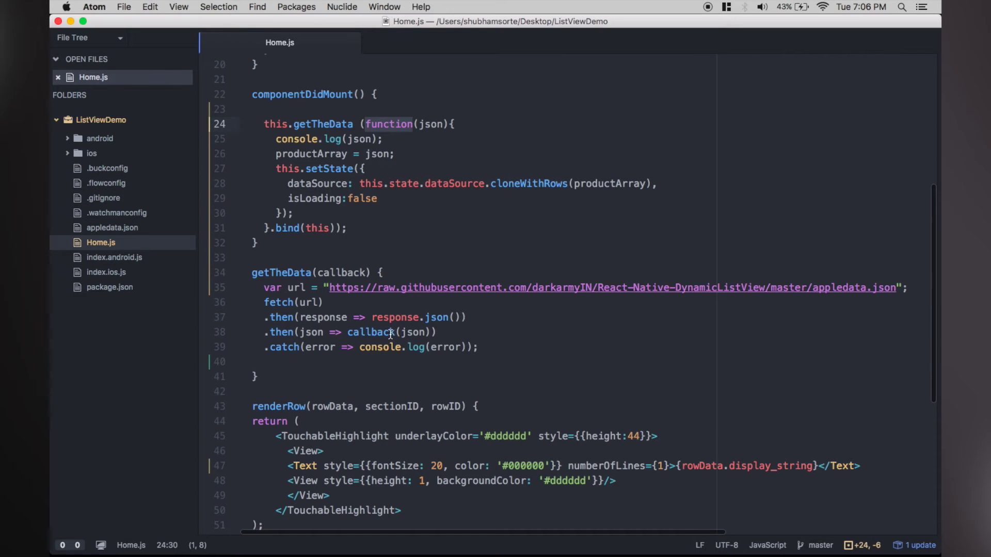
{"action": "double_click", "coordinate": [394, 126]}
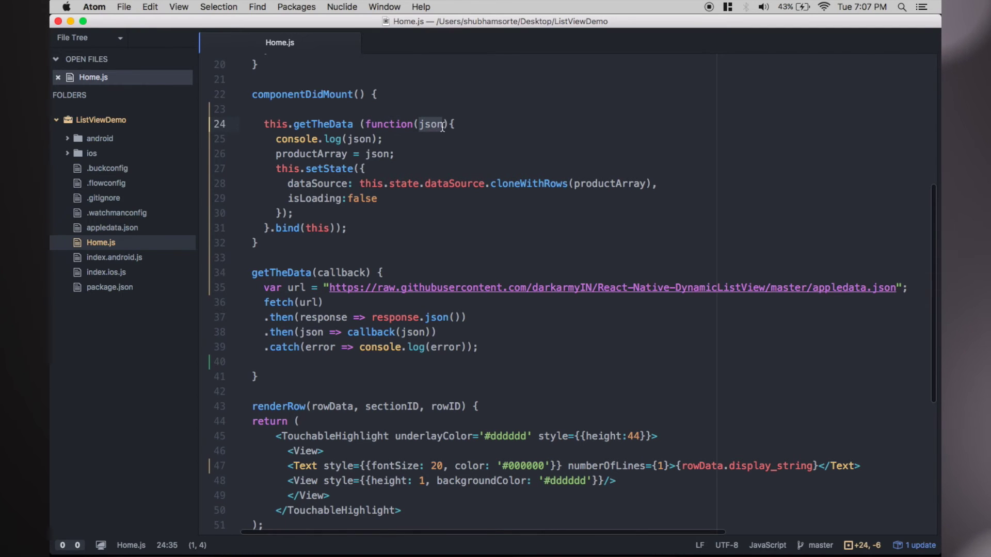
{"action": "triple_click", "coordinate": [345, 155]}
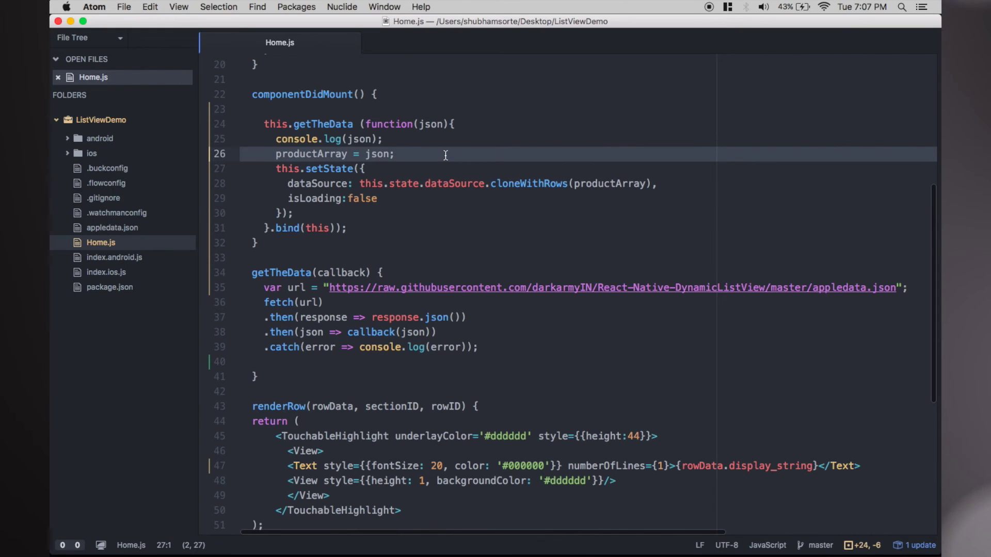
{"action": "scroll", "coordinate": [445, 155], "scroll_direction": "down", "scroll_amount": 10}
{"action": "scroll", "coordinate": [445, 155], "scroll_direction": "down", "scroll_amount": 3}
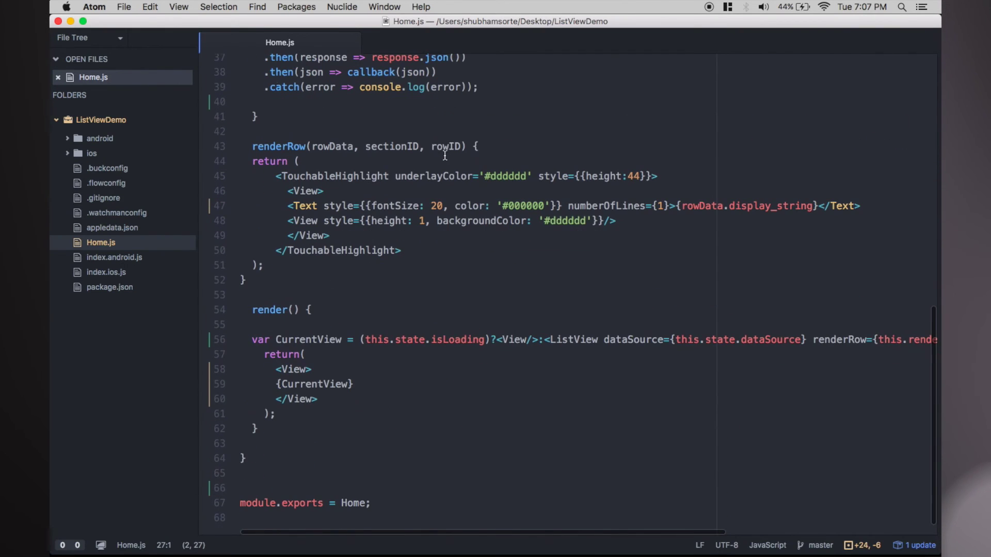
{"action": "scroll", "coordinate": [378, 346], "scroll_direction": "right", "scroll_amount": 1}
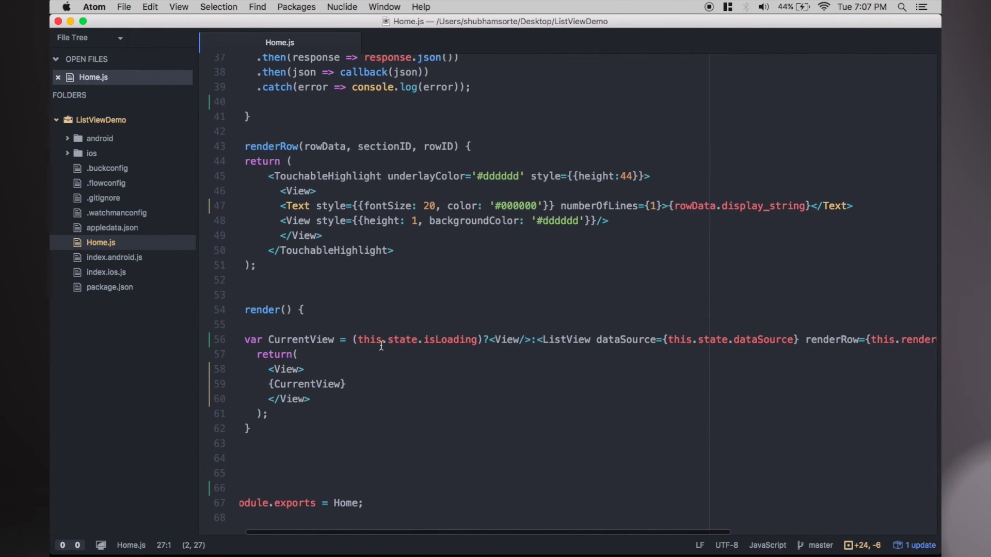
{"action": "scroll", "coordinate": [379, 345], "scroll_direction": "right", "scroll_amount": 2}
{"action": "scroll", "coordinate": [380, 346], "scroll_direction": "right", "scroll_amount": 2}
{"action": "scroll", "coordinate": [380, 345], "scroll_direction": "right", "scroll_amount": 2}
{"action": "scroll", "coordinate": [380, 346], "scroll_direction": "right", "scroll_amount": 2}
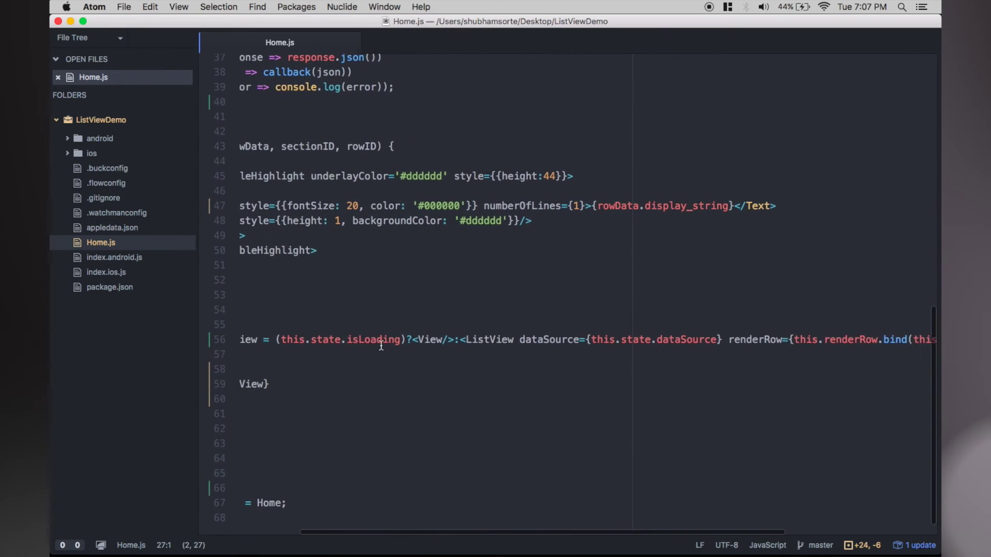
{"action": "scroll", "coordinate": [384, 346], "scroll_direction": "right", "scroll_amount": 1}
{"action": "scroll", "coordinate": [389, 345], "scroll_direction": "left", "scroll_amount": 1}
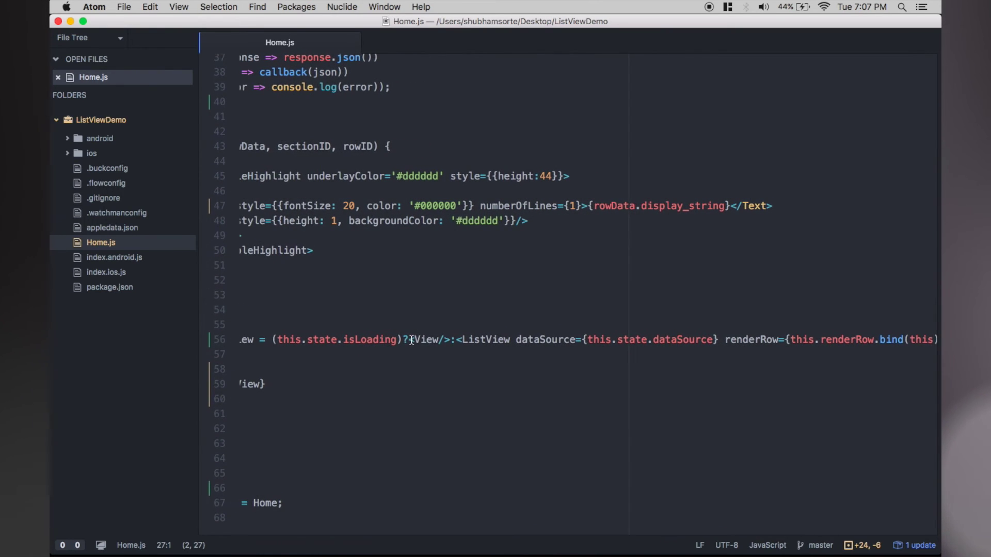
{"action": "scroll", "coordinate": [464, 385], "scroll_direction": "left", "scroll_amount": 3}
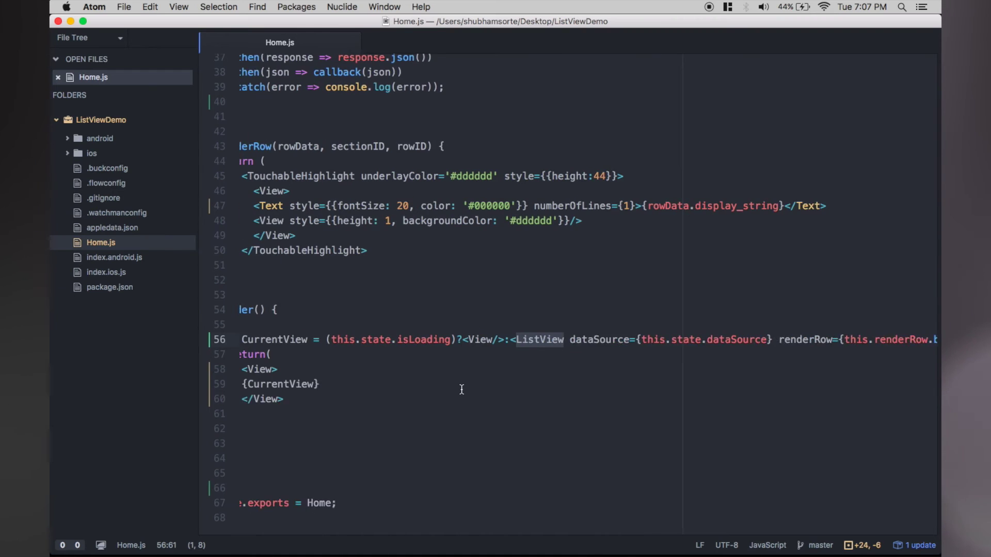
{"action": "scroll", "coordinate": [463, 387], "scroll_direction": "left", "scroll_amount": 3}
{"action": "scroll", "coordinate": [461, 389], "scroll_direction": "up", "scroll_amount": 2}
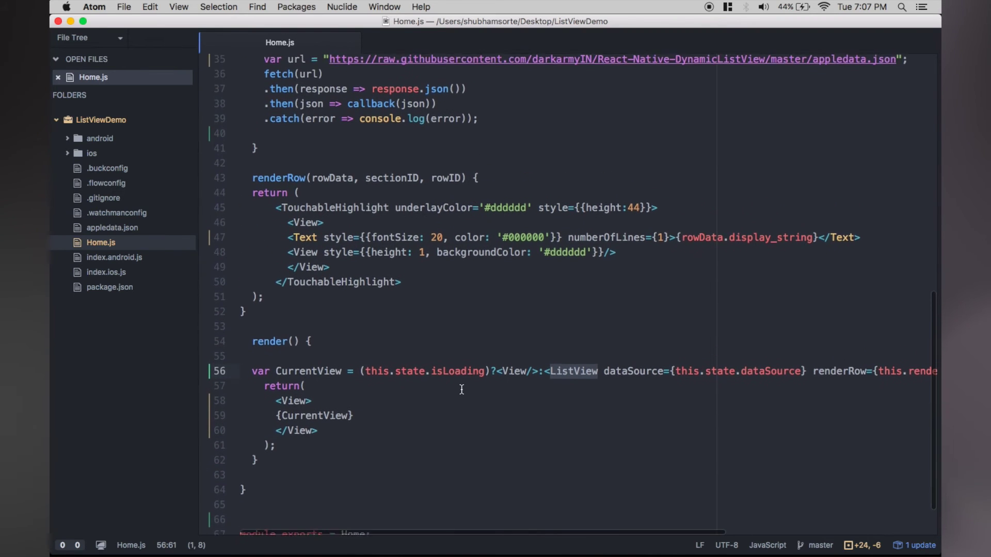
{"action": "scroll", "coordinate": [461, 389], "scroll_direction": "up", "scroll_amount": 1}
{"action": "scroll", "coordinate": [462, 390], "scroll_direction": "up", "scroll_amount": 1}
{"action": "scroll", "coordinate": [461, 389], "scroll_direction": "up", "scroll_amount": 1}
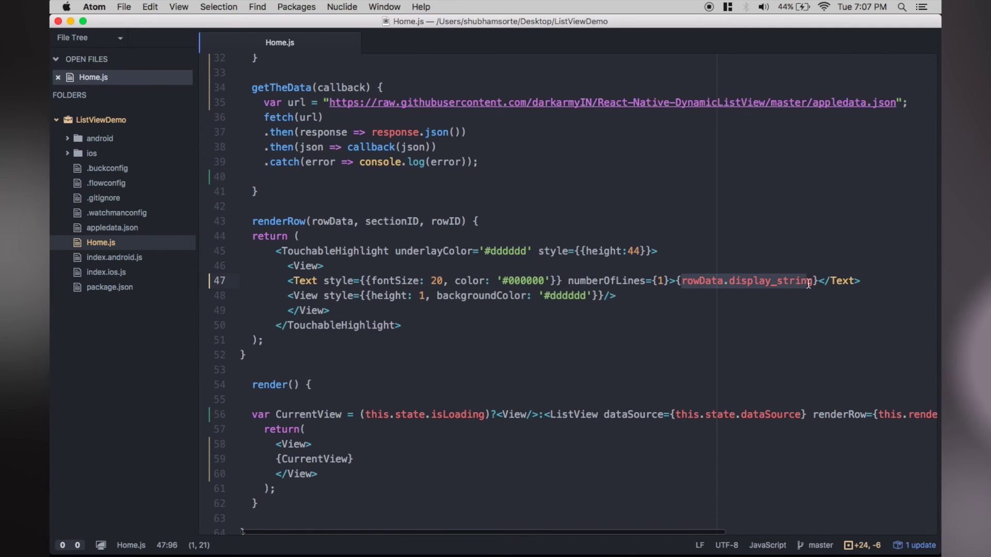
{"action": "left_click_drag", "start_coordinate": [809, 284], "coordinate": [815, 284]}
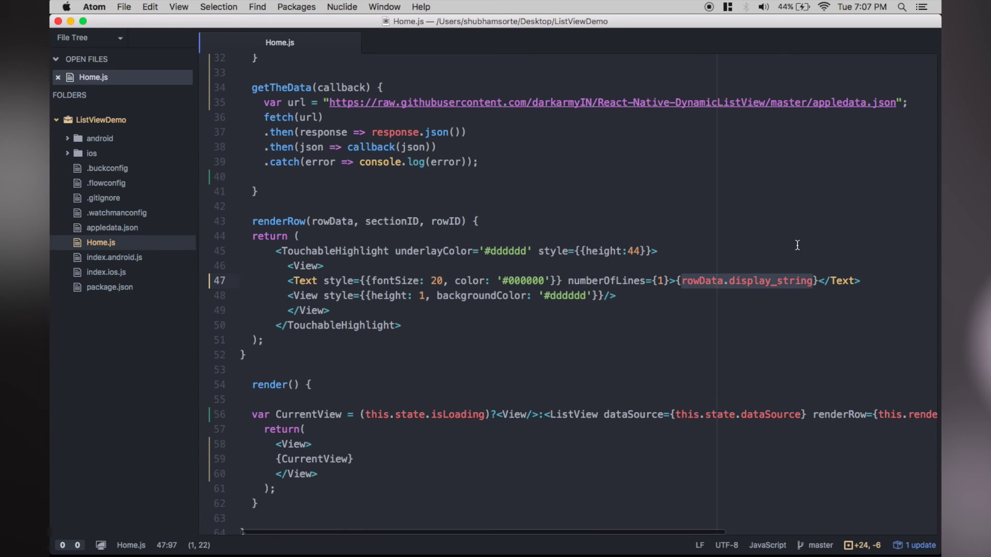
{"action": "scroll", "coordinate": [749, 204], "scroll_direction": "up", "scroll_amount": 1}
{"action": "scroll", "coordinate": [750, 204], "scroll_direction": "up", "scroll_amount": 2}
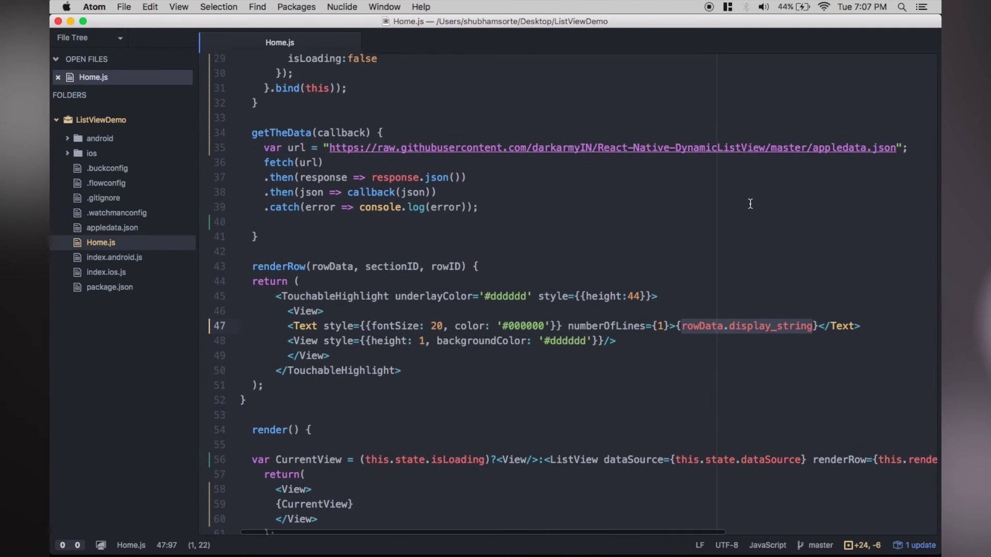
{"action": "scroll", "coordinate": [750, 204], "scroll_direction": "up", "scroll_amount": 1}
{"action": "scroll", "coordinate": [749, 204], "scroll_direction": "up", "scroll_amount": 1}
{"action": "scroll", "coordinate": [750, 203], "scroll_direction": "up", "scroll_amount": 1}
{"action": "scroll", "coordinate": [750, 203], "scroll_direction": "up", "scroll_amount": 3}
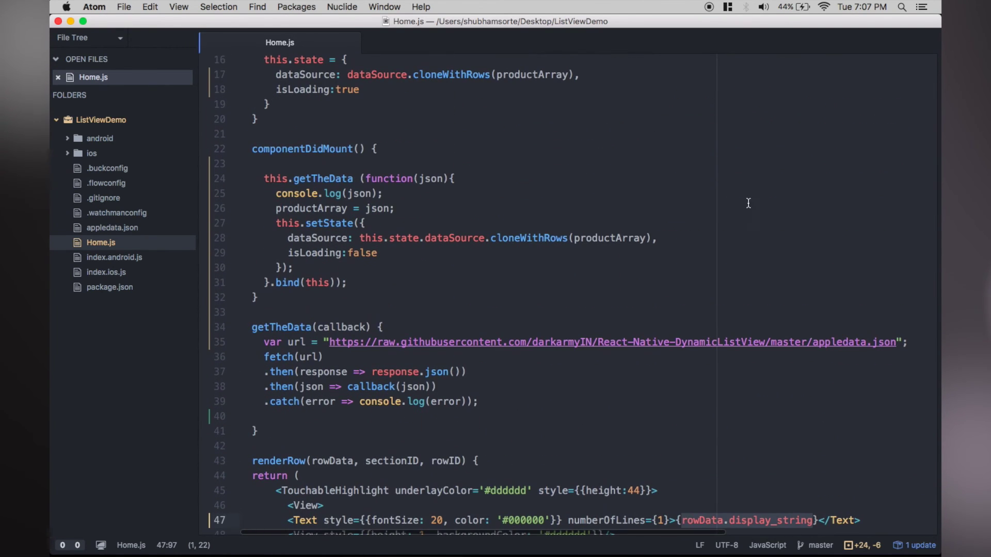
{"action": "triple_click", "coordinate": [285, 239]}
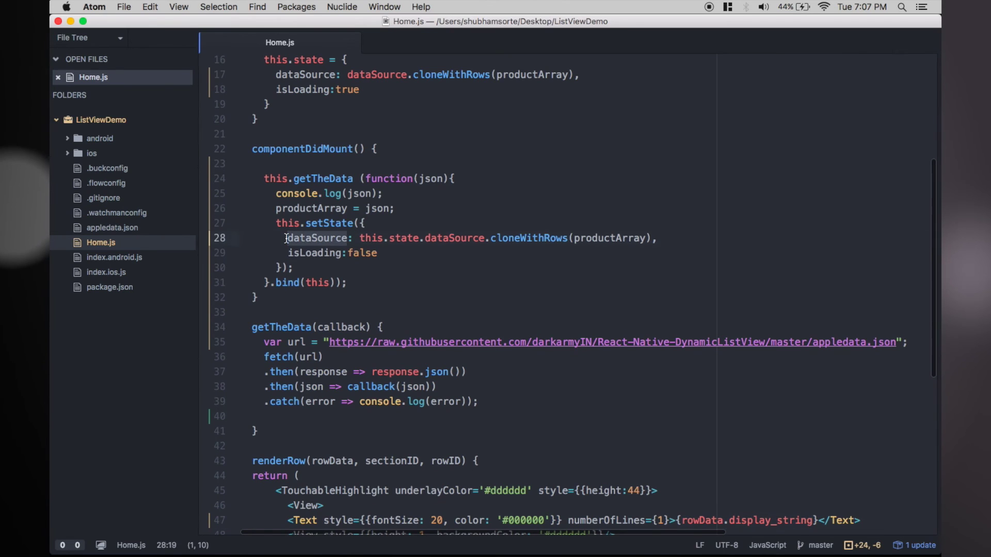
{"action": "double_click", "coordinate": [589, 238]}
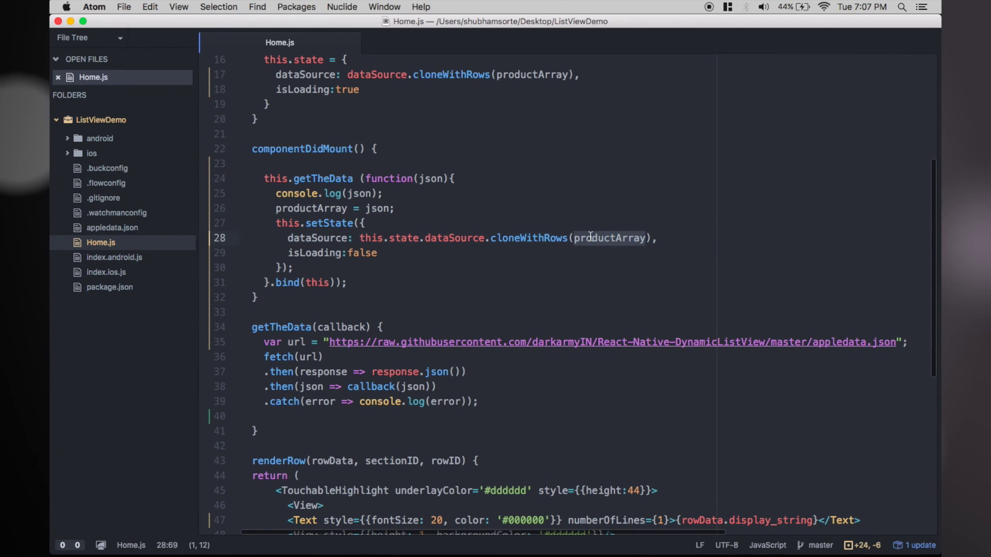
{"action": "double_click", "coordinate": [361, 254]}
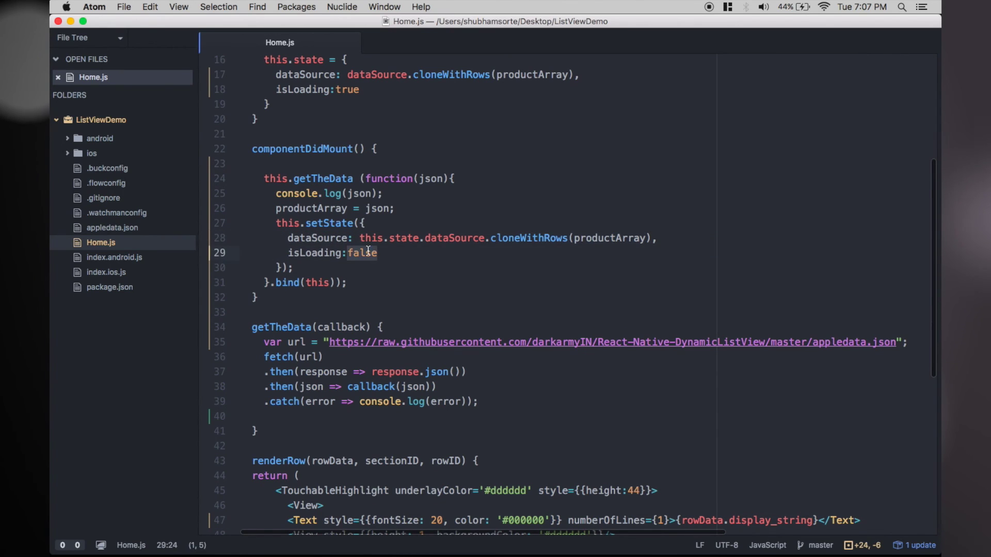
{"action": "scroll", "coordinate": [463, 295], "scroll_direction": "down", "scroll_amount": 7}
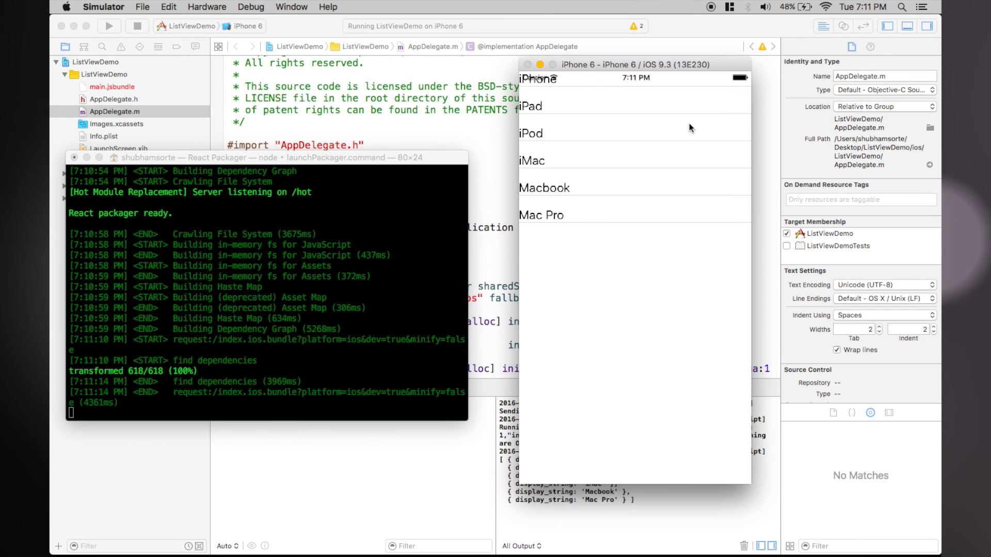
- Drag the six-product list down and up in the iOS Simulator to show its bounce
{"action": "left_click_drag", "start_coordinate": [689, 123], "coordinate": [690, 143]}
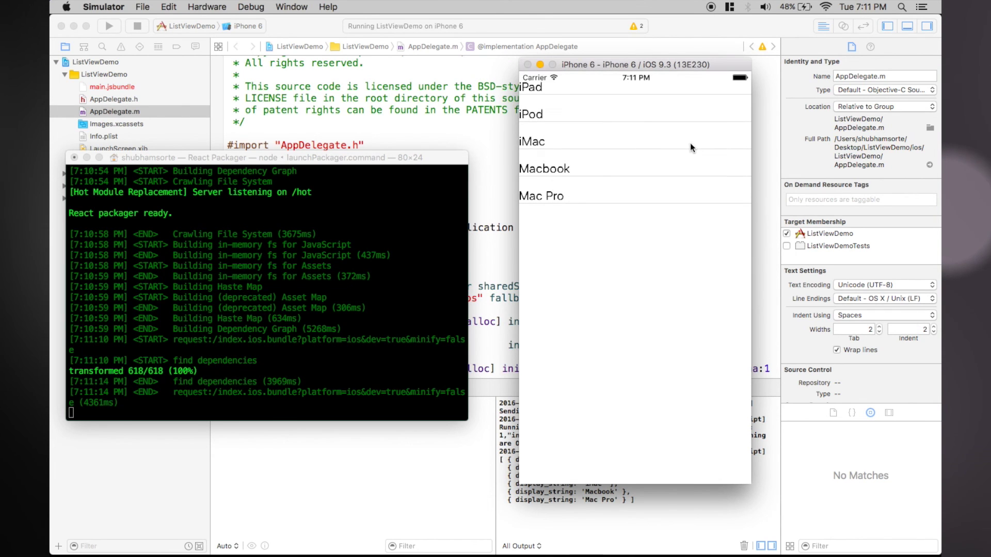
{"action": "left_click_drag", "start_coordinate": [689, 143], "coordinate": [729, 182]}
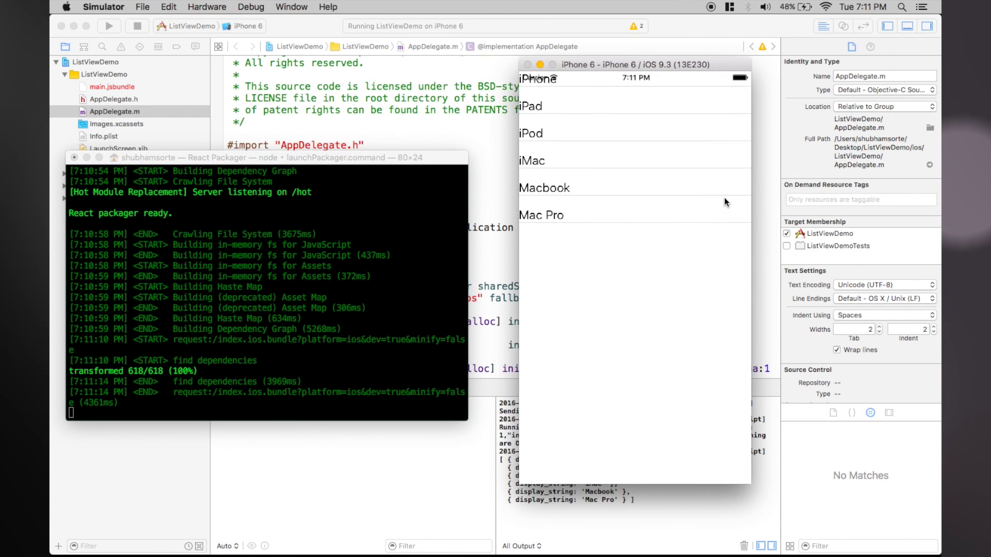